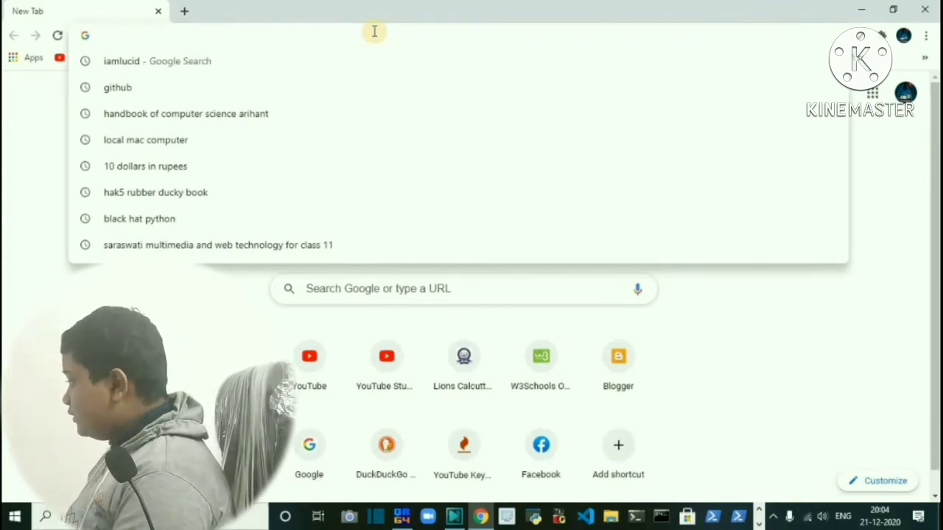
Step: Enter linuxzoo.net in the address bar, correcting the typos, and load the site
text(linu)
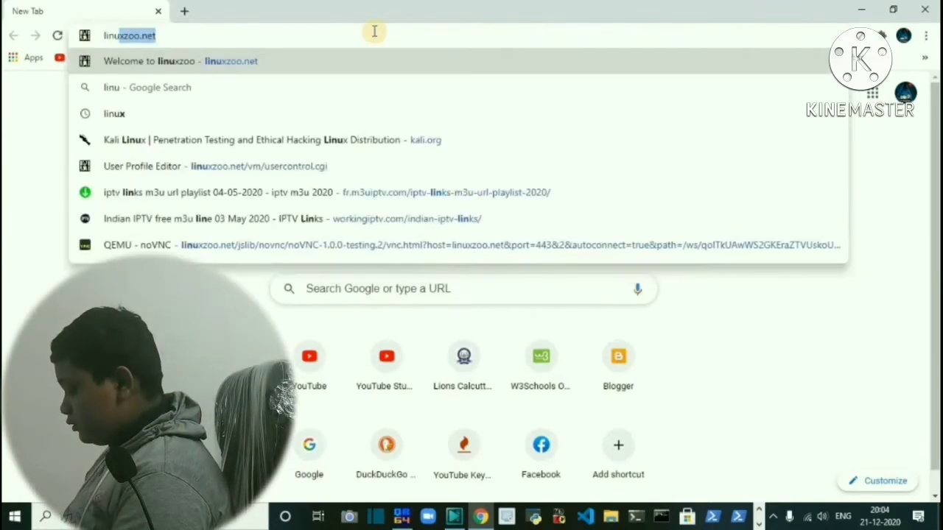
key(BackSpace)
text(z)
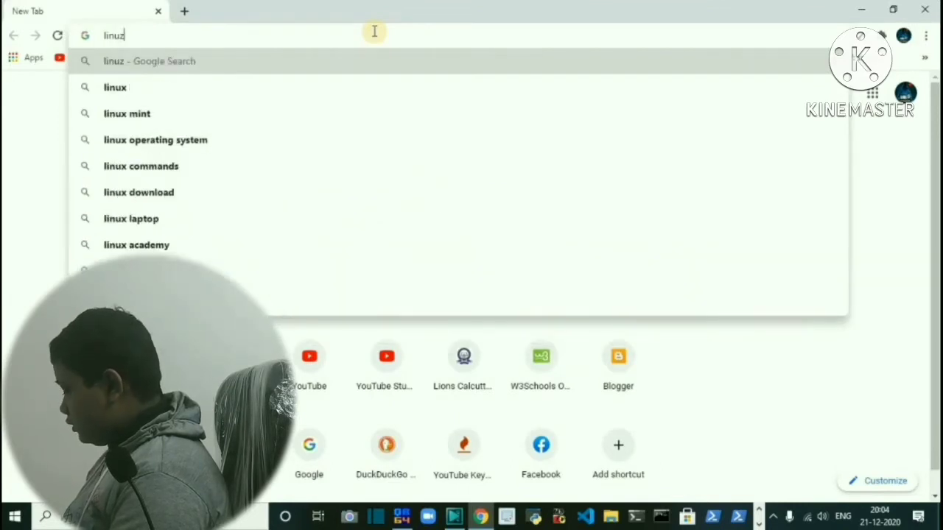
key(BackSpace)
text(xzz)
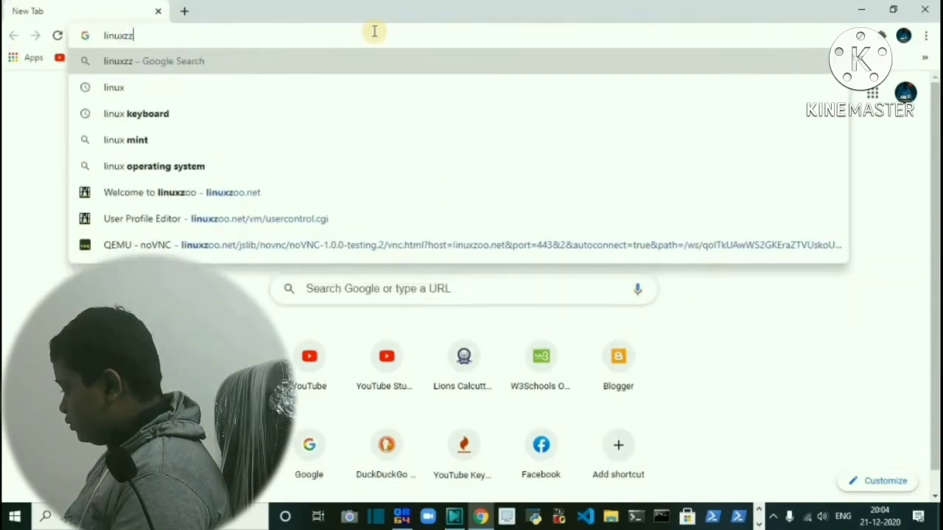
key(BackSpace)
text(oo)
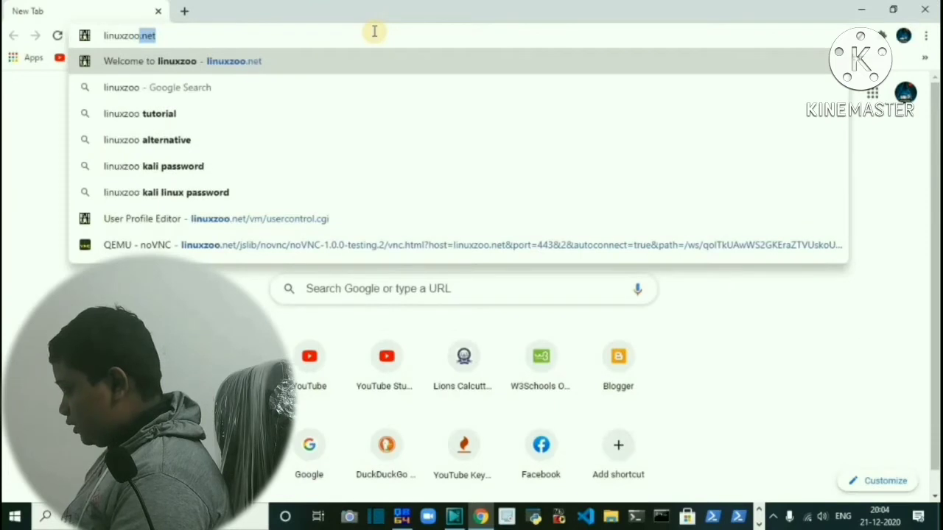
text(.net)
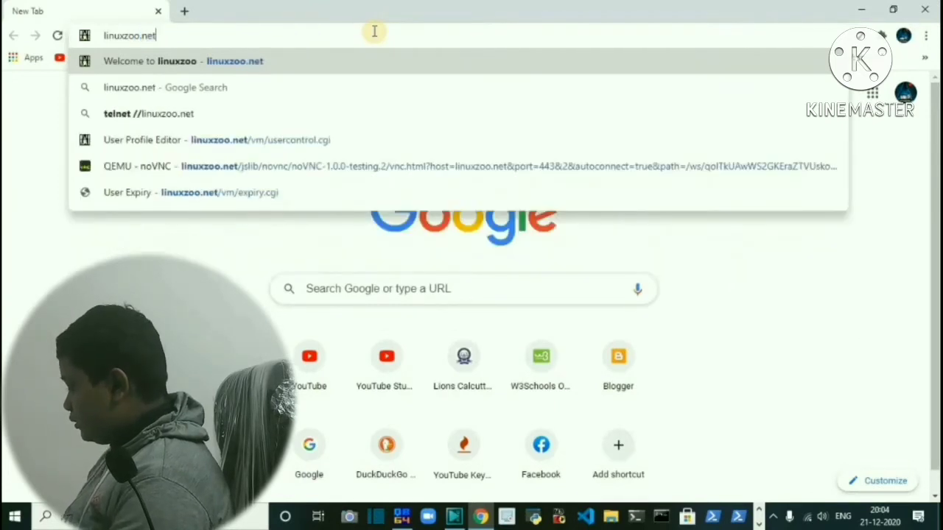
key(Return)
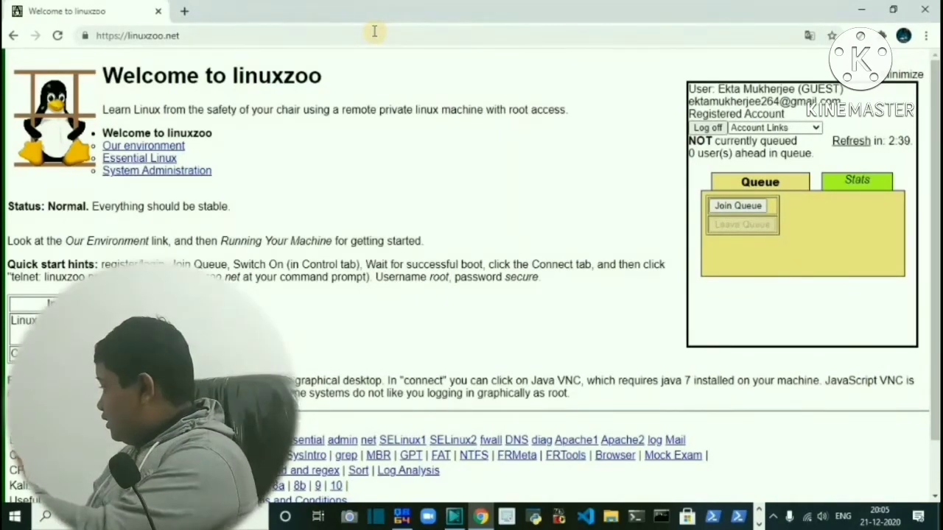
Step: Check the Account Links list, then join the linuxzoo machine queue
click(773, 128)
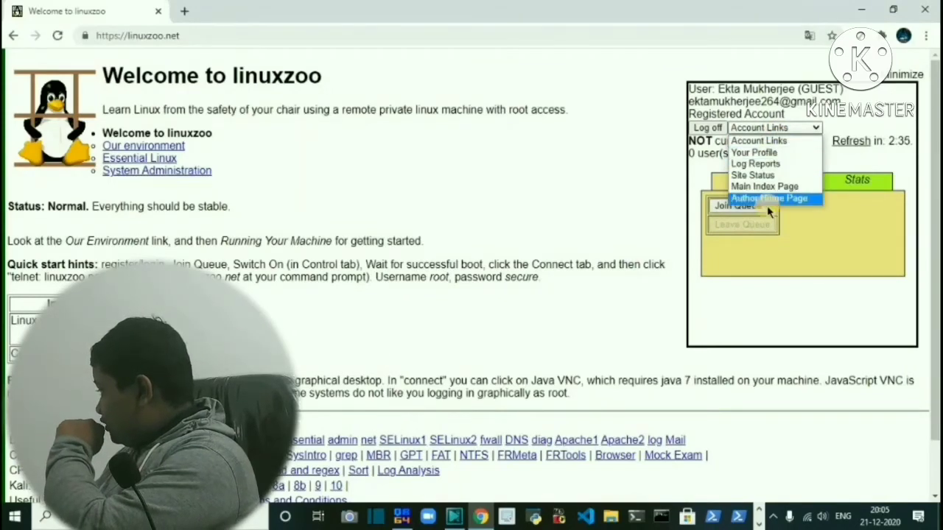
click(781, 139)
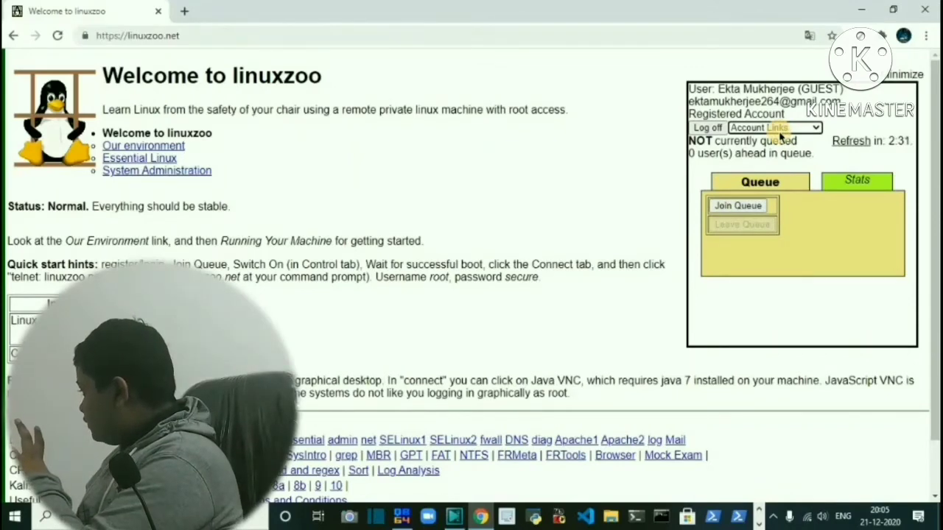
click(740, 206)
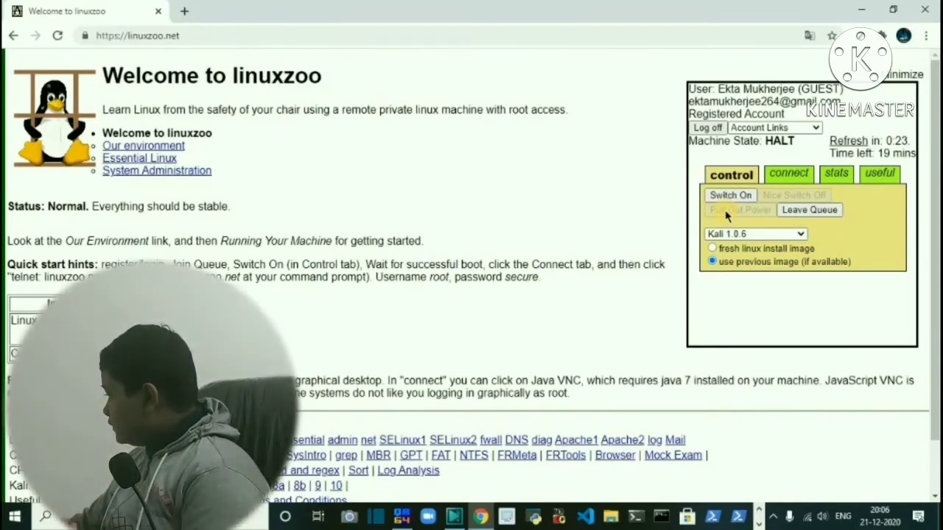
click(760, 234)
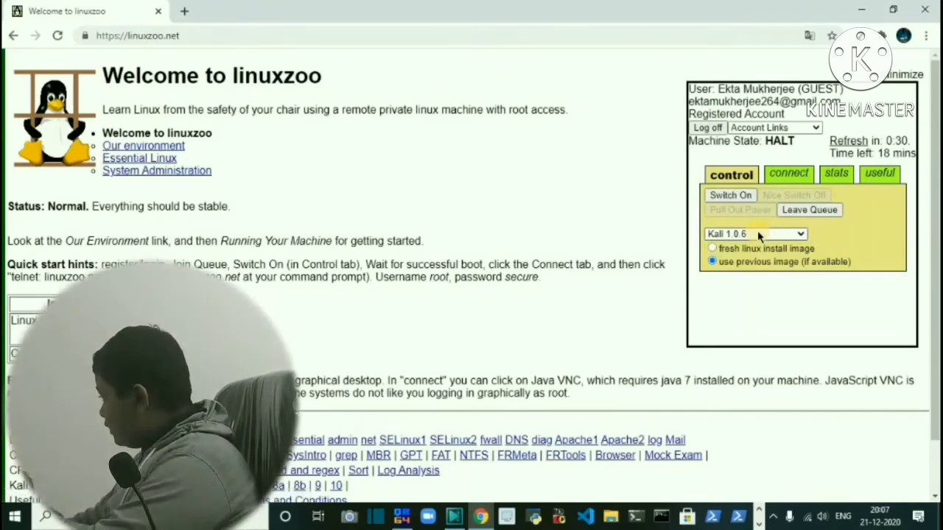
Step: Keep Kali 1.0.6 selected as the operating system image
click(757, 232)
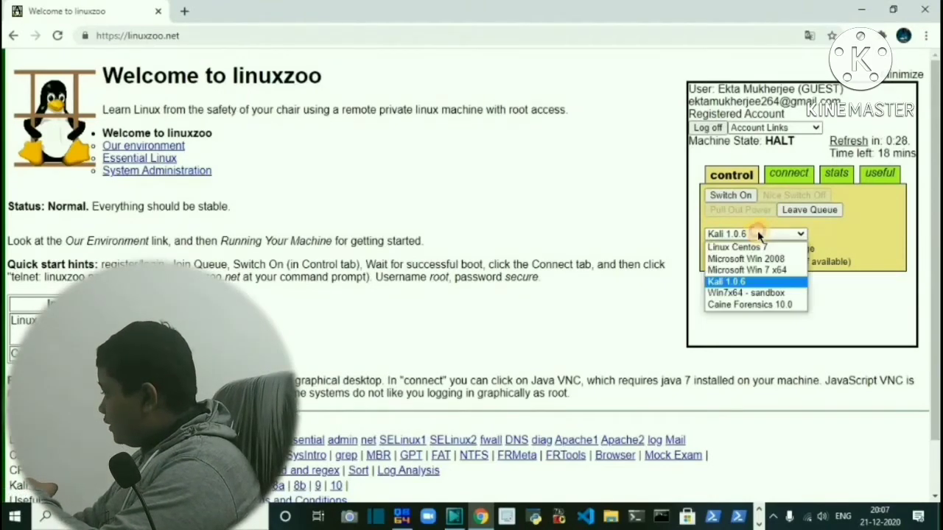
click(772, 283)
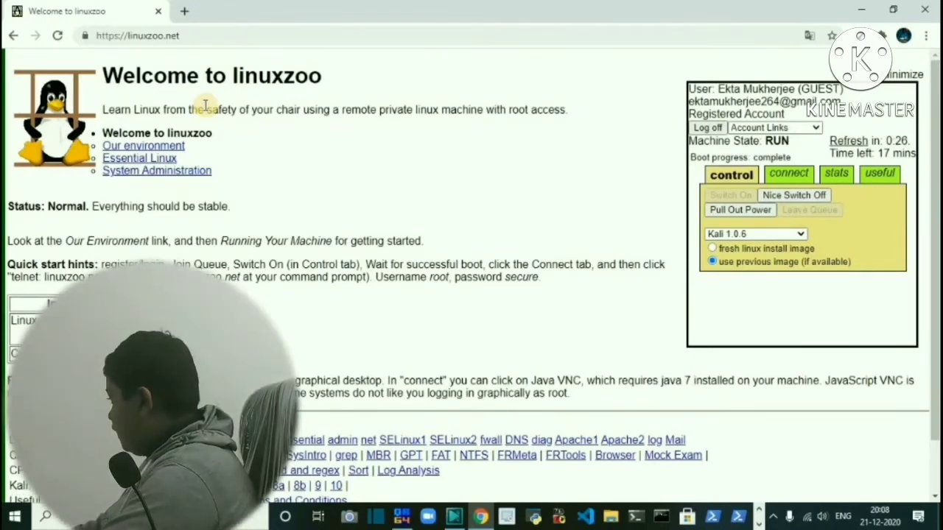
Step: Connect to the machine's desktop through the JavaScript VNC link
click(781, 176)
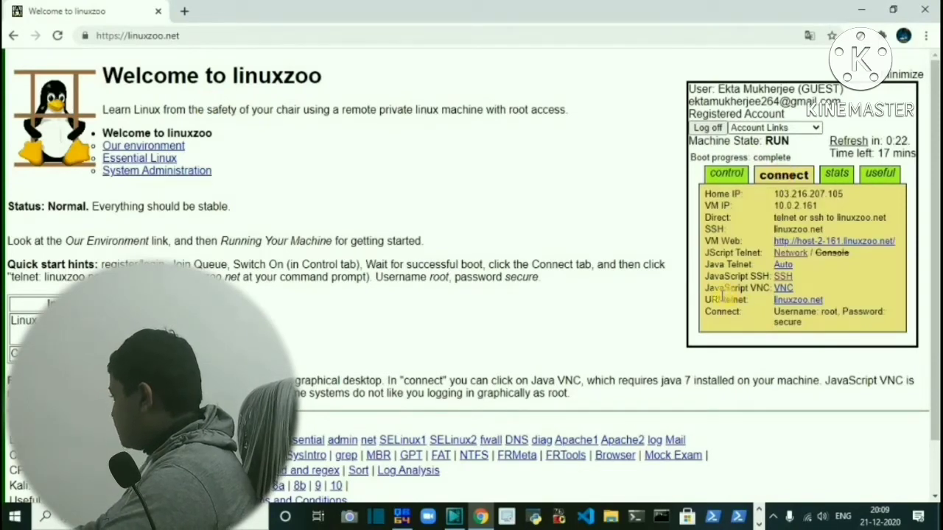
click(782, 288)
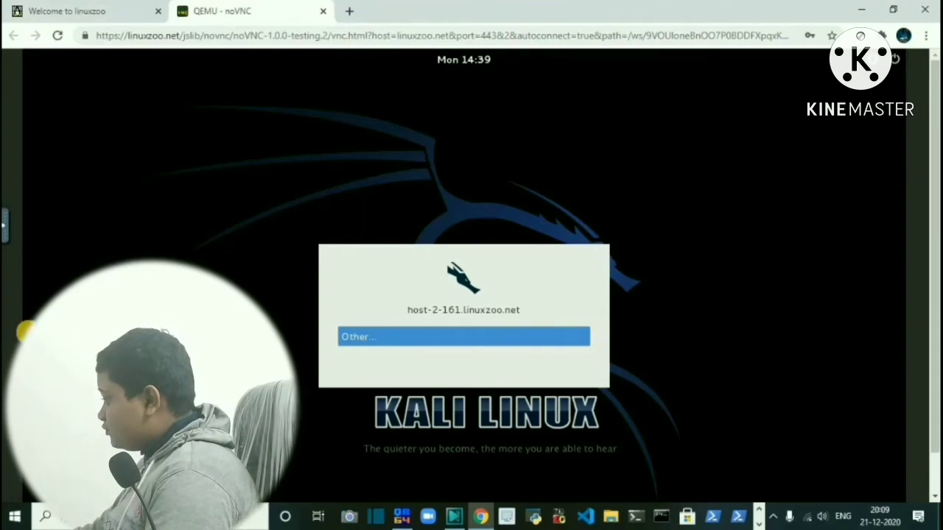
Step: Switch the noVNC viewer to full screen and collapse its sidebar
click(6, 221)
click(14, 286)
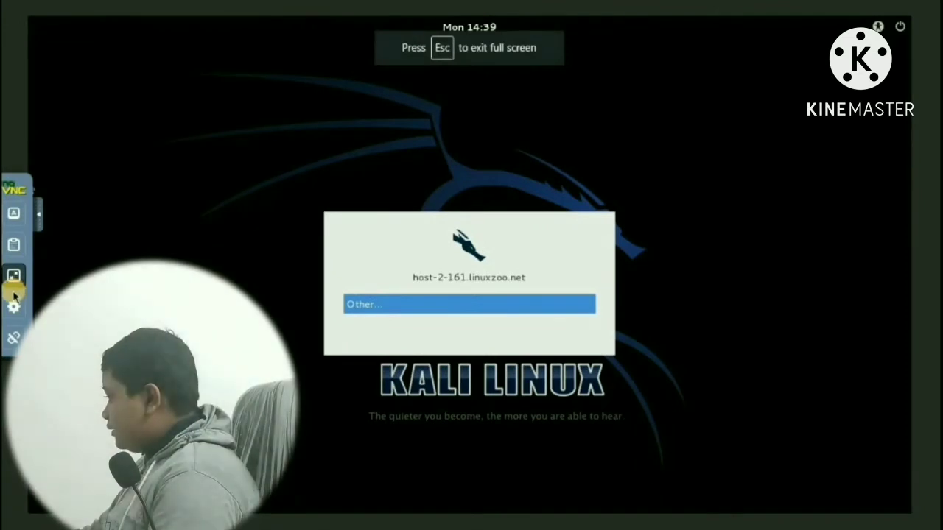
click(16, 274)
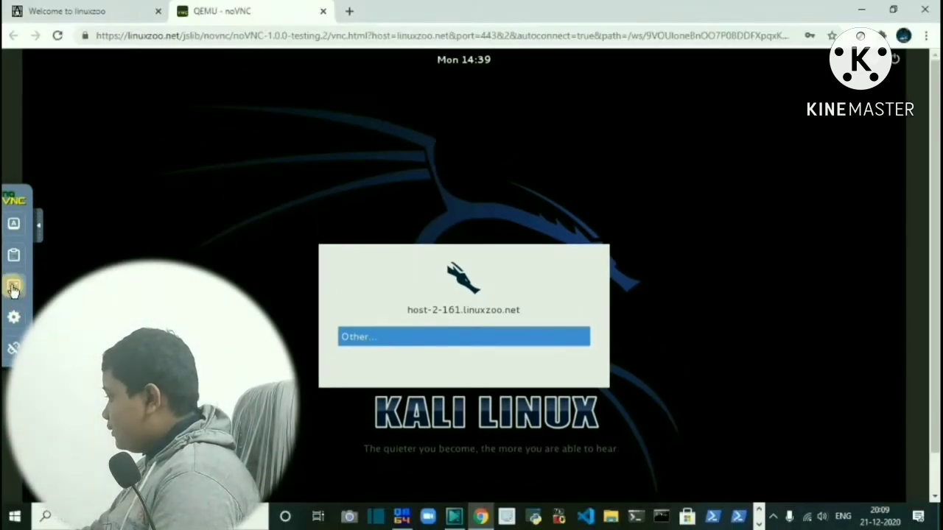
click(14, 278)
click(37, 215)
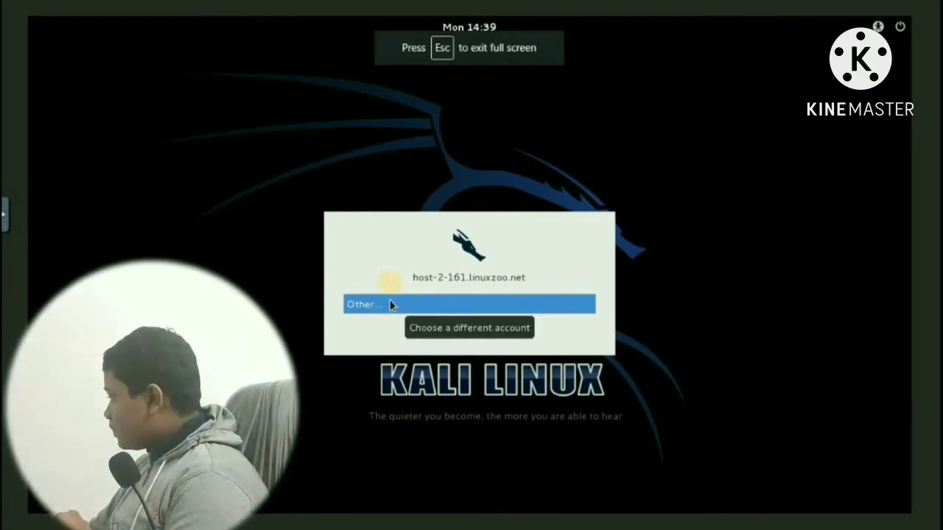
Step: Log in via Other… as root with the account password
click(390, 305)
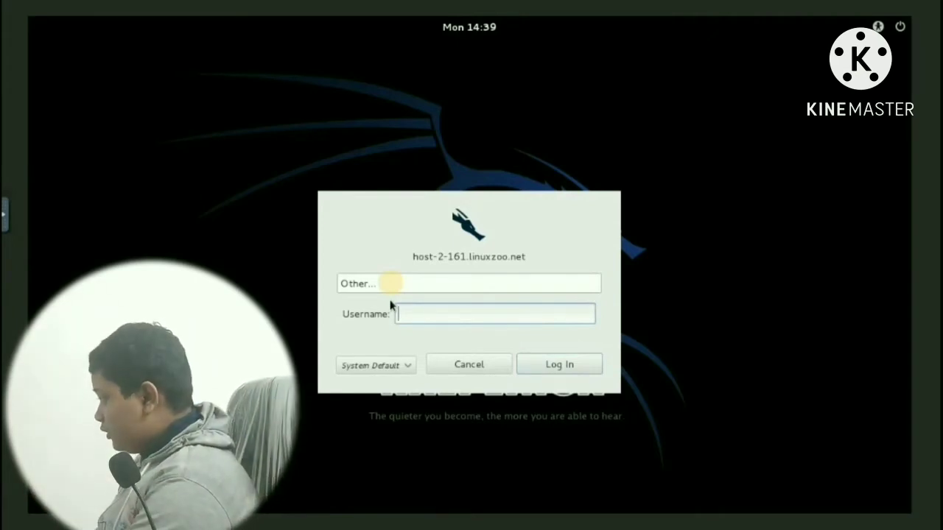
text(root)
key(Return)
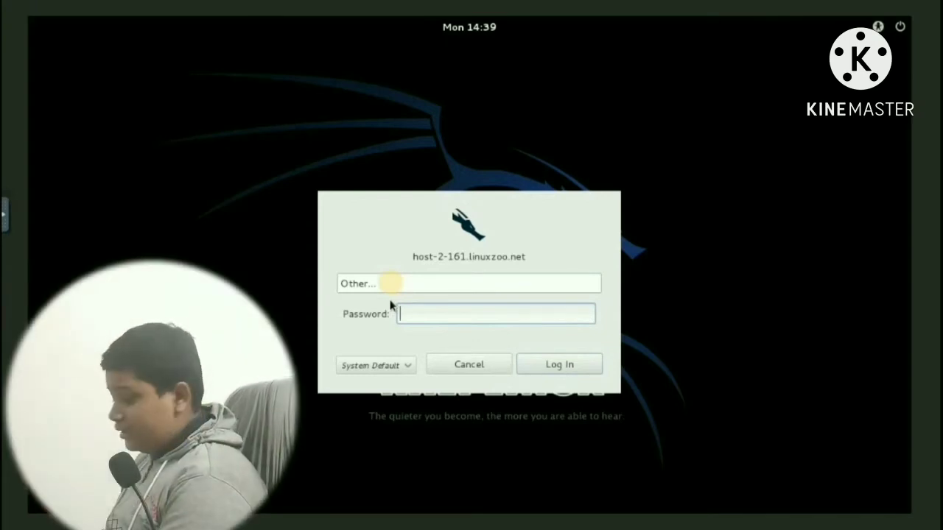
text(to)
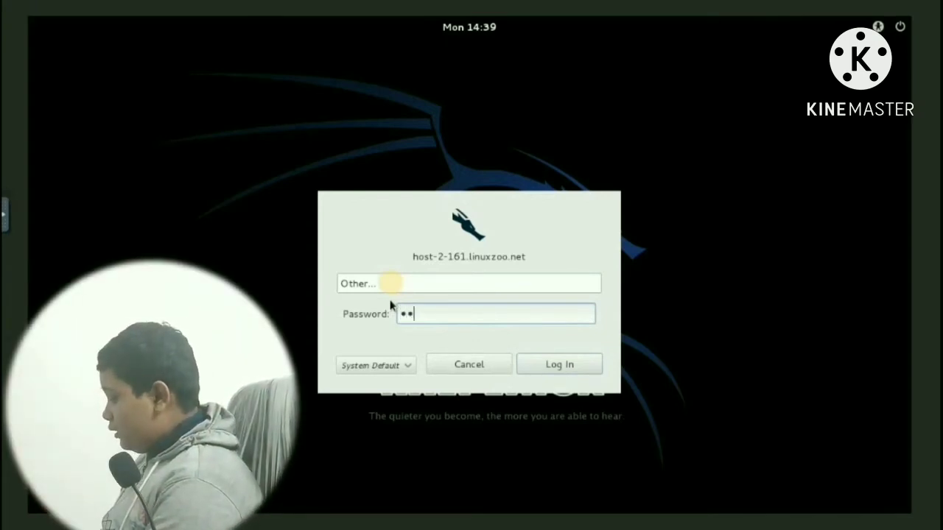
text(or)
key(Return)
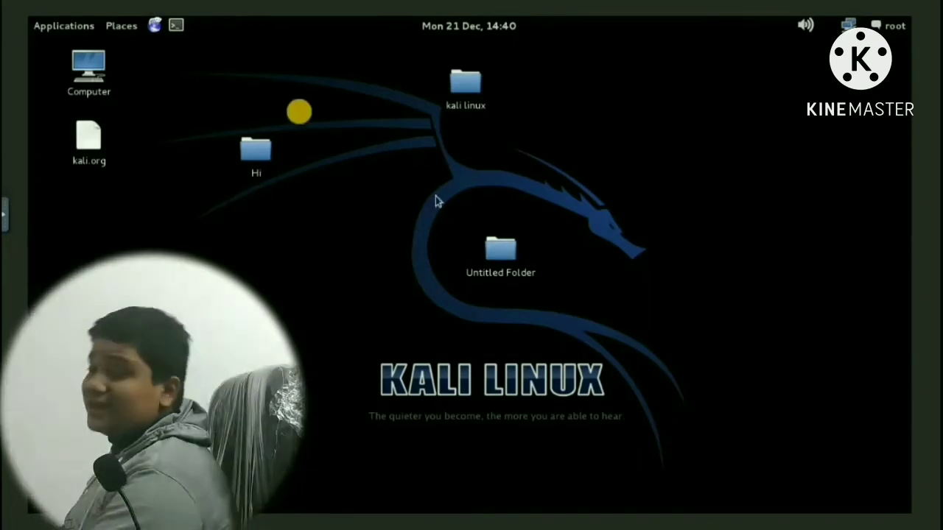
Step: Open the Applications menu, close it, and reopen it
click(69, 26)
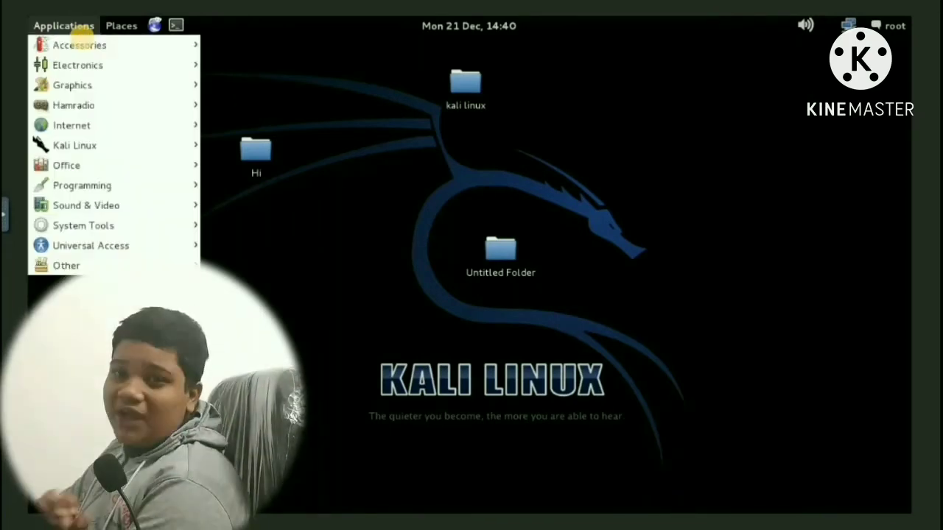
mouse_move(96, 36)
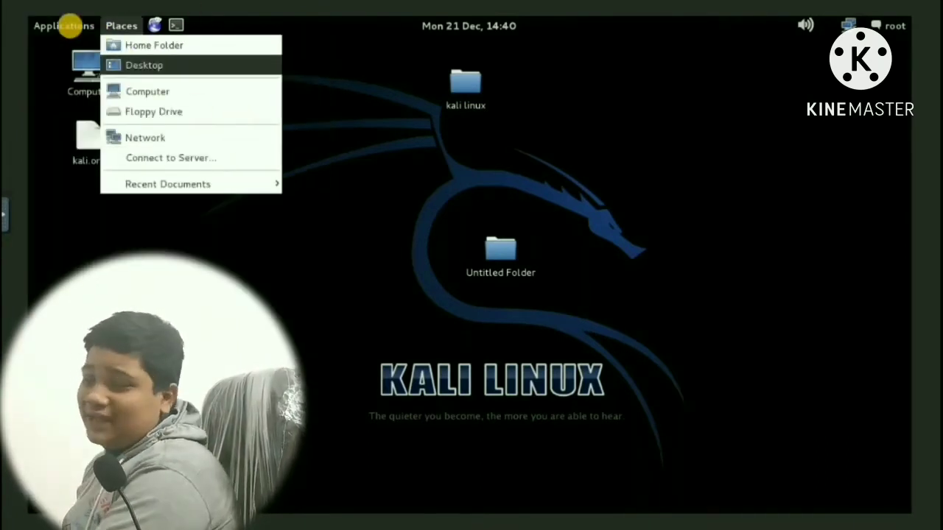
click(54, 25)
click(54, 26)
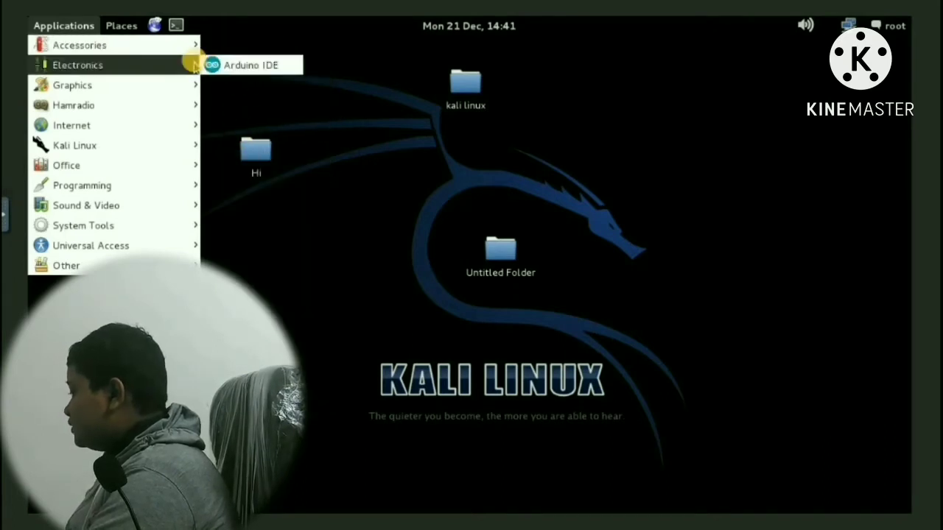
Step: Browse the Hamradio and Internet categories, ending on the Kali Linux tool categories
mouse_move(154, 87)
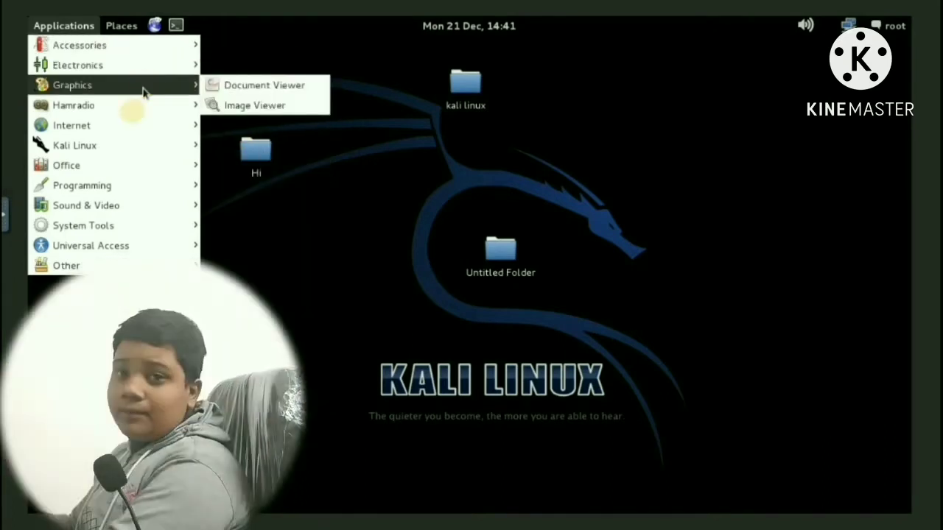
mouse_move(135, 108)
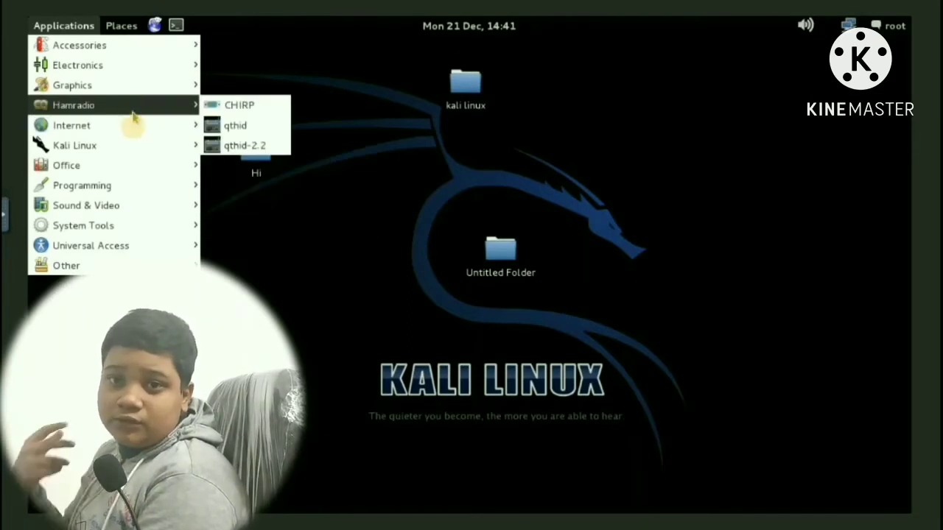
mouse_move(134, 130)
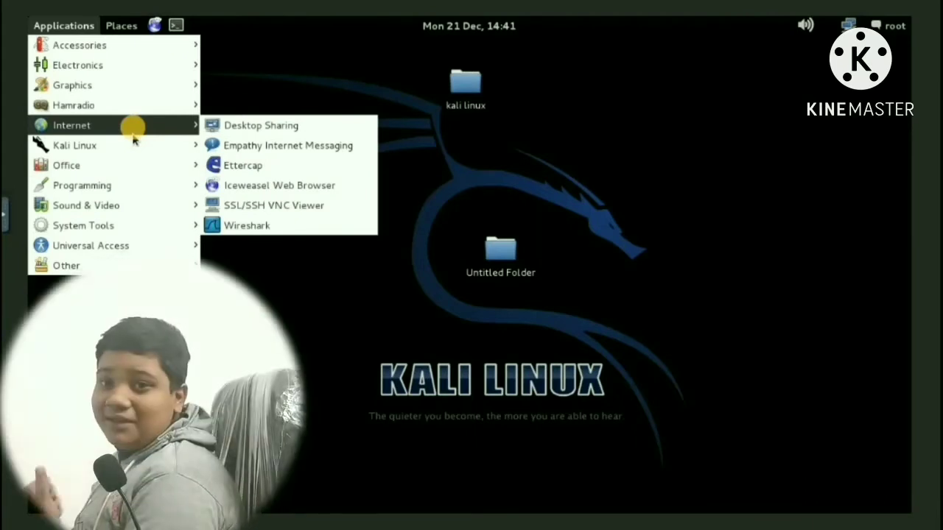
mouse_move(136, 146)
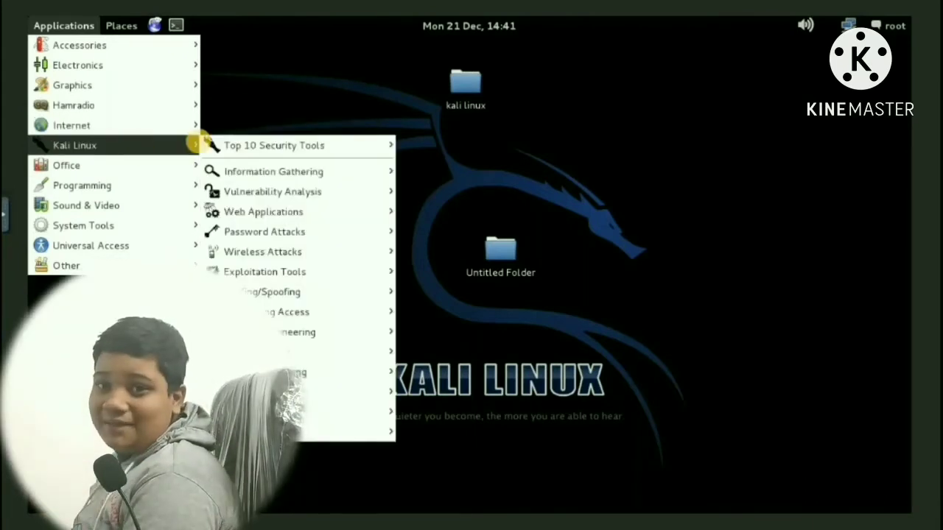
mouse_move(286, 147)
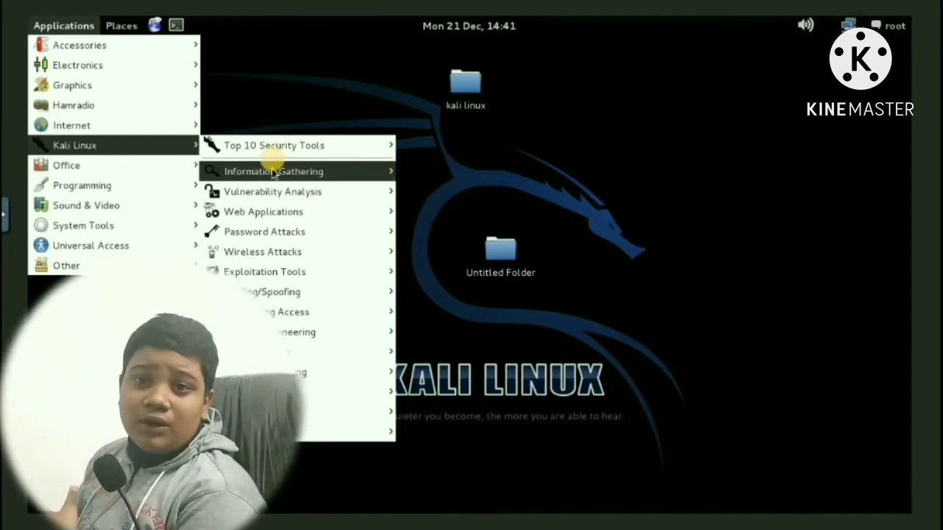
Step: Browse Information Gathering, Web Applications, Password Attacks and more, ending on Top 10 Security Tools
mouse_move(273, 172)
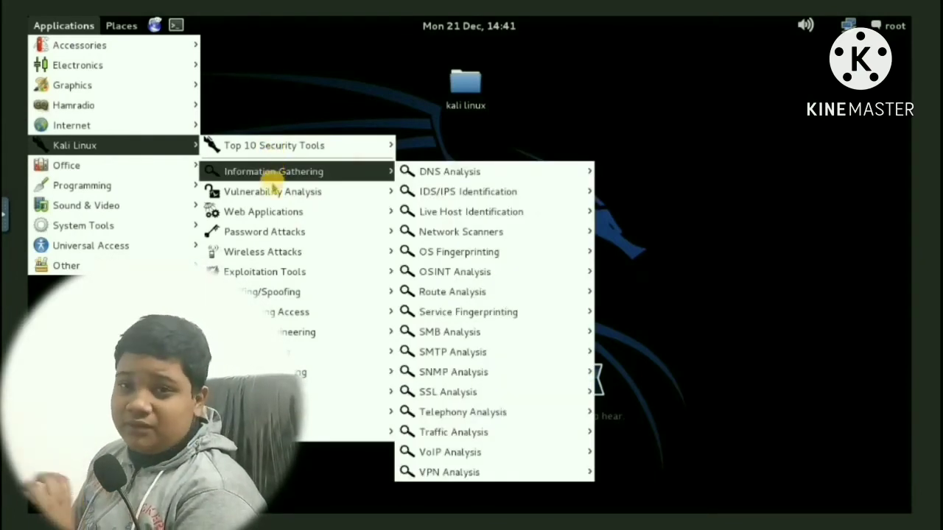
mouse_move(274, 193)
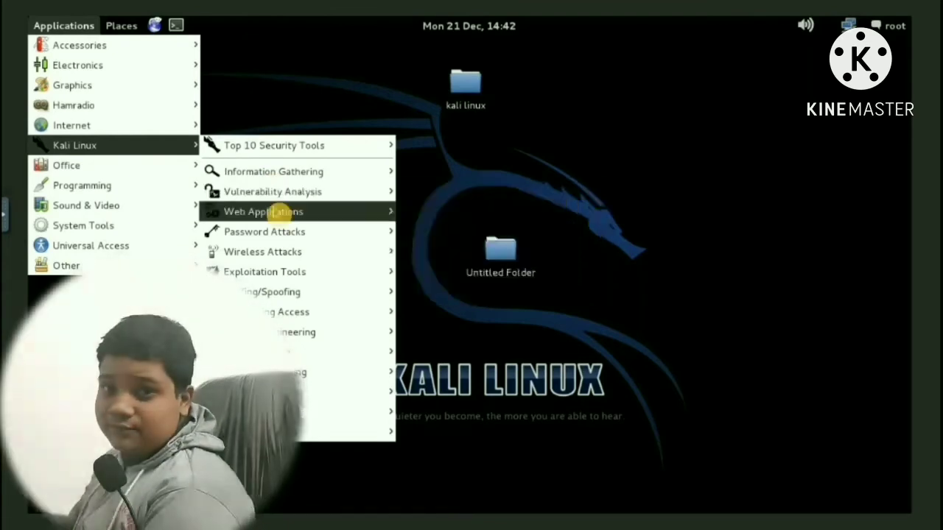
mouse_move(276, 215)
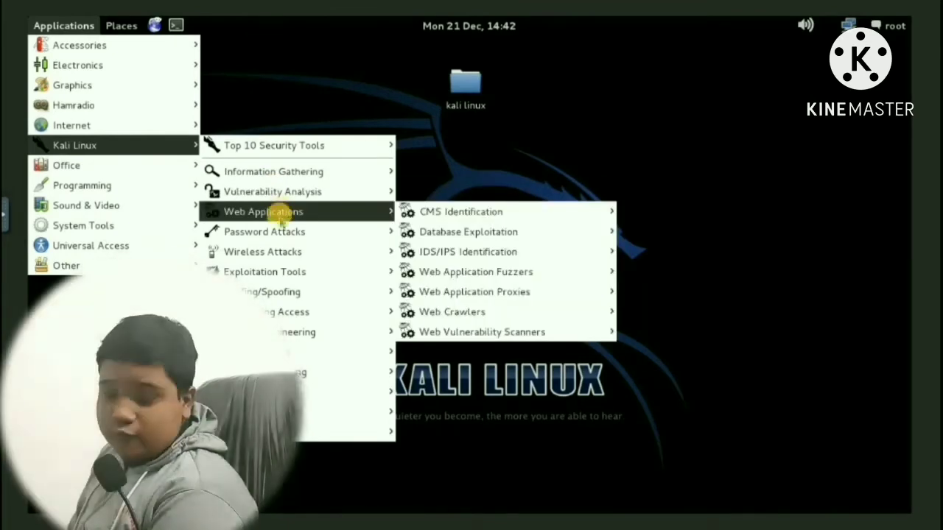
mouse_move(280, 234)
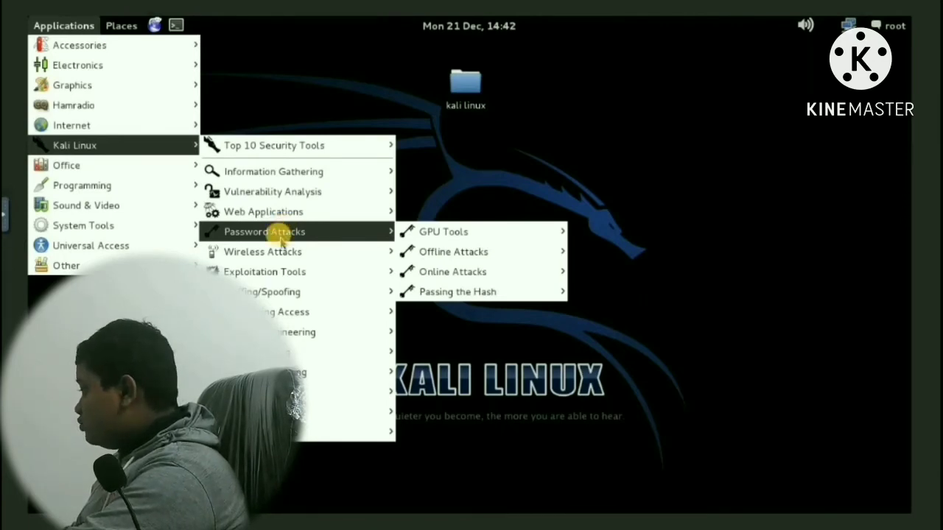
mouse_move(280, 275)
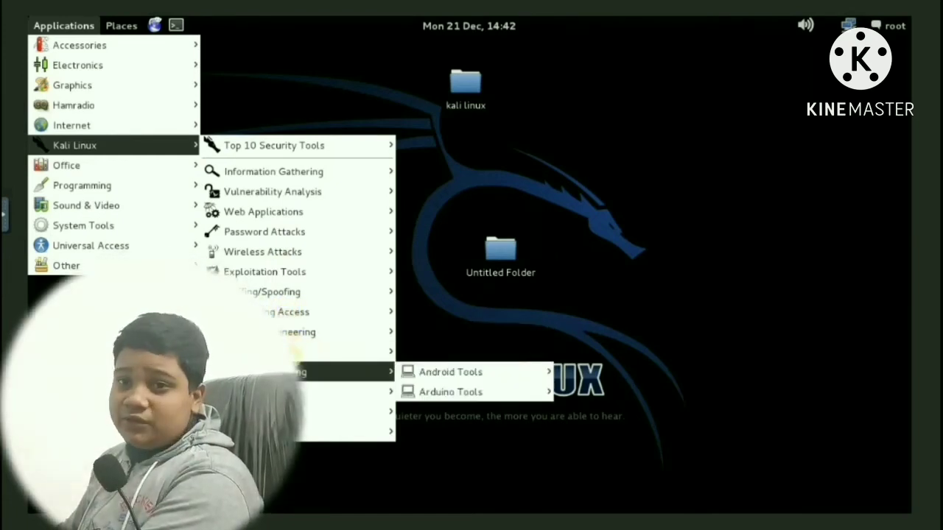
mouse_move(310, 372)
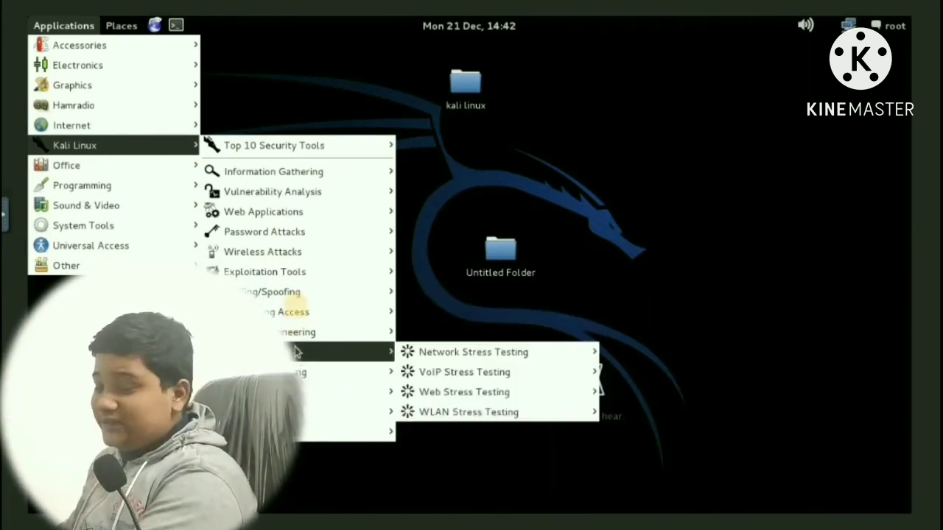
mouse_move(293, 314)
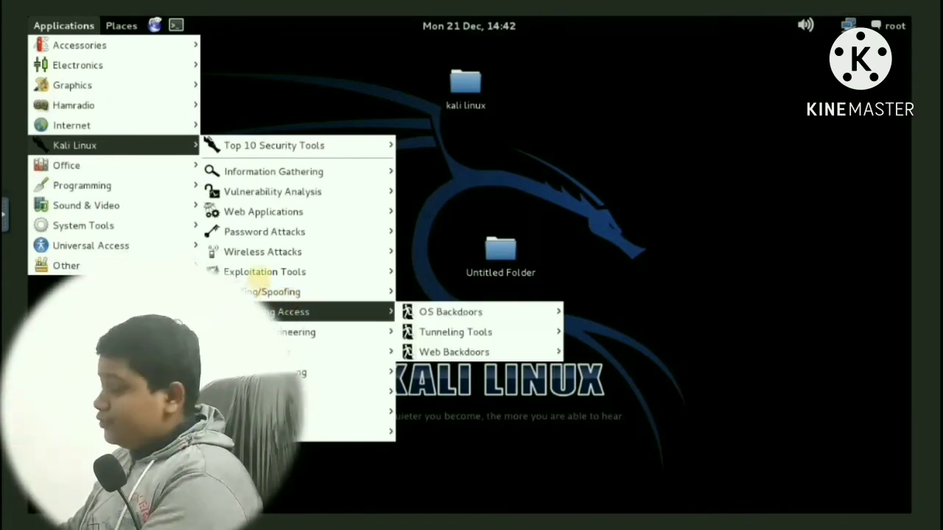
mouse_move(265, 267)
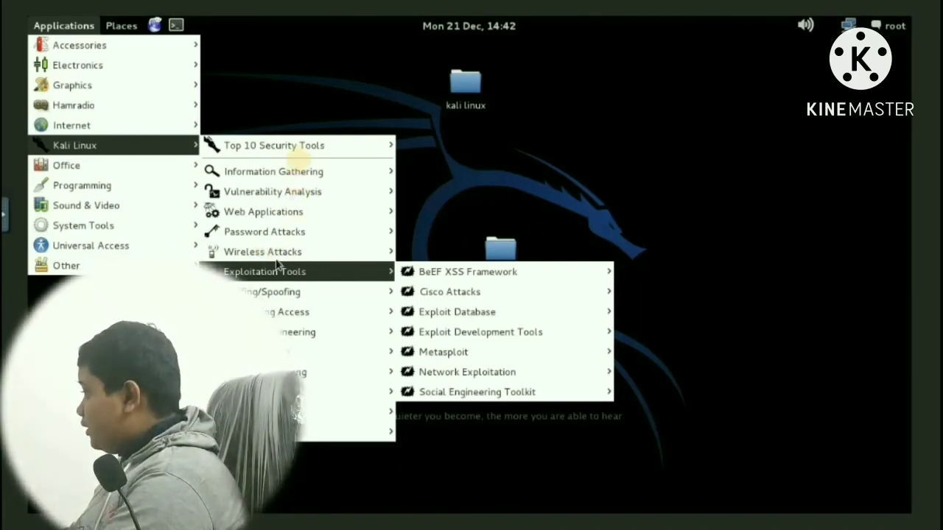
Step: Close the menu, launch Iceweasel to the Kali Linux homepage, then close it with Alt+F4
mouse_move(295, 145)
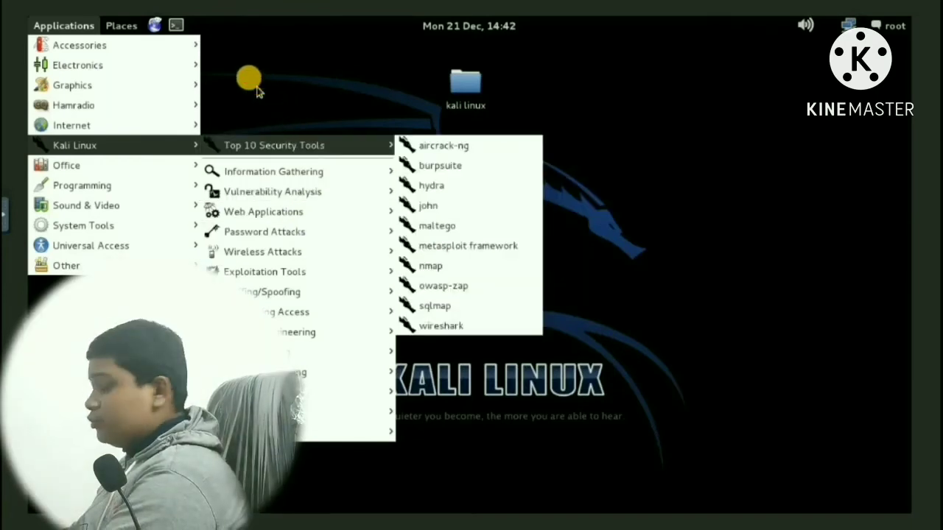
click(257, 90)
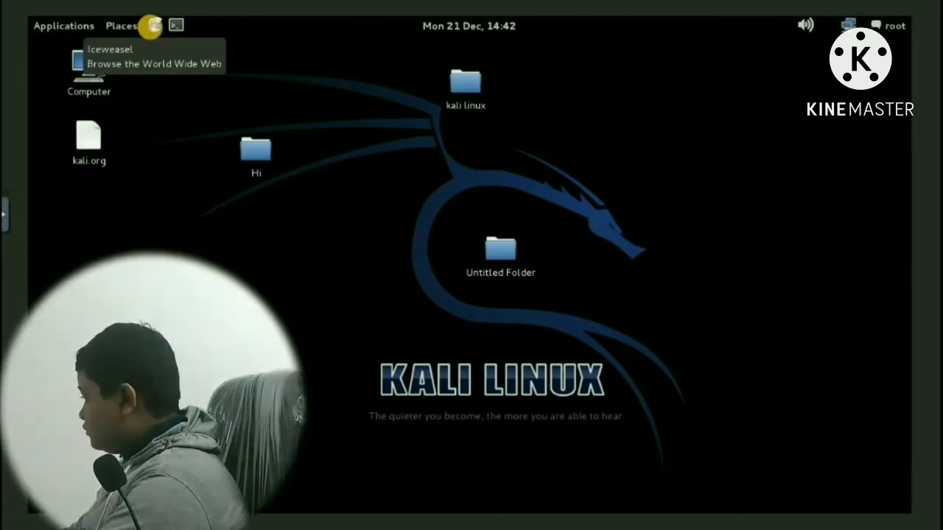
click(151, 26)
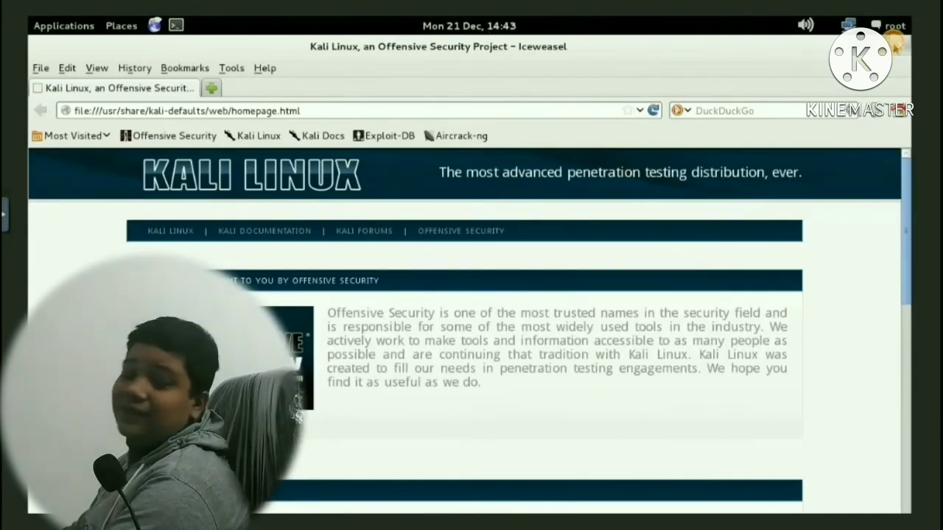
key(alt+F4)
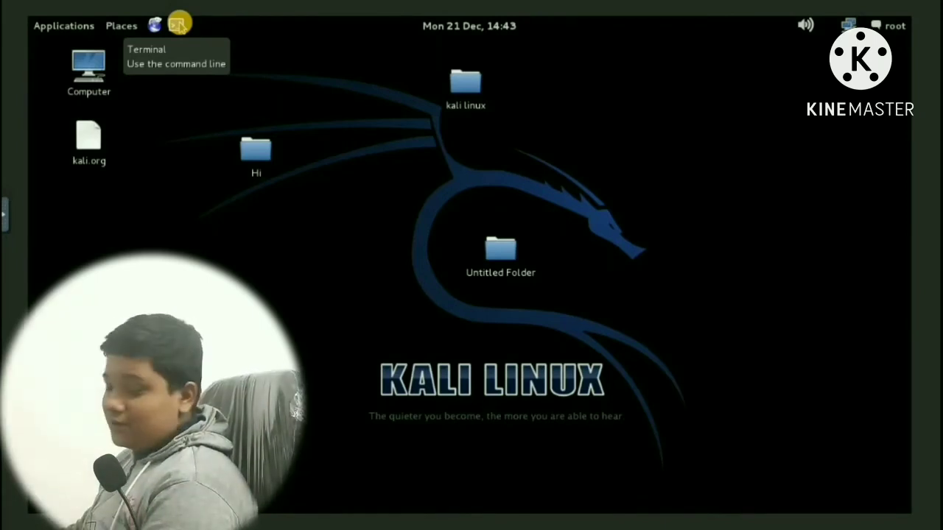
Step: Open a terminal and run ifconfig, date, then clear
click(178, 24)
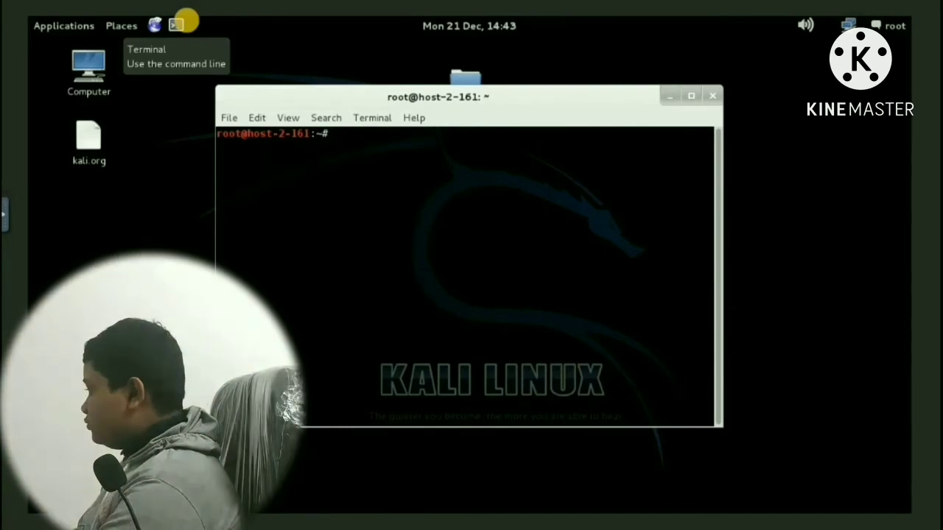
text(ifcon)
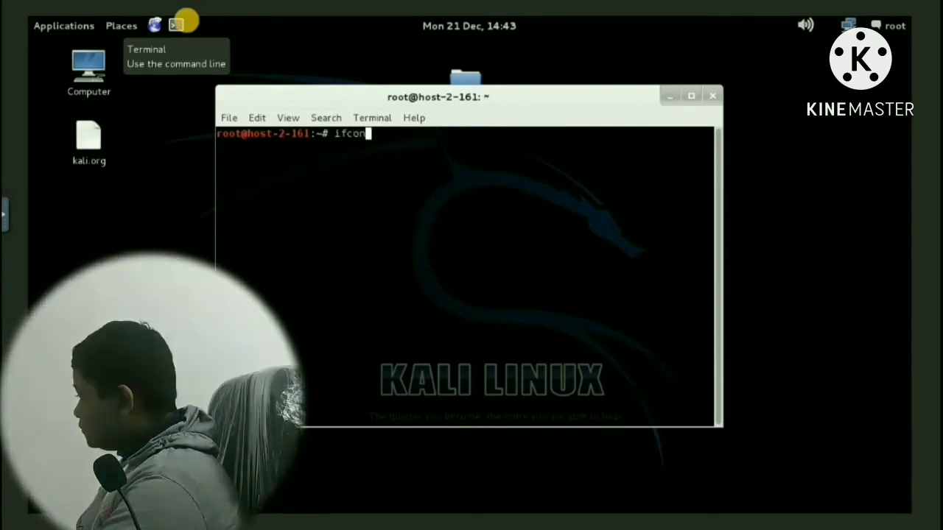
text(fig)
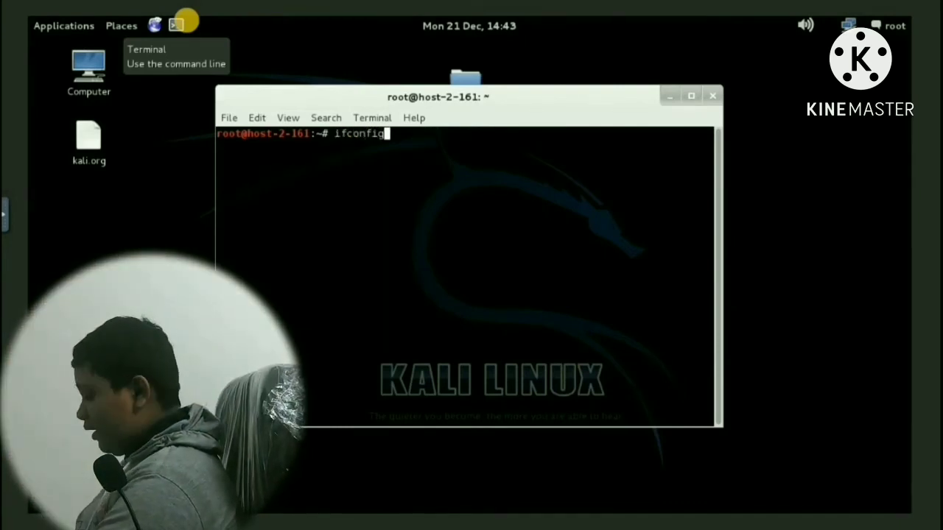
key(Return)
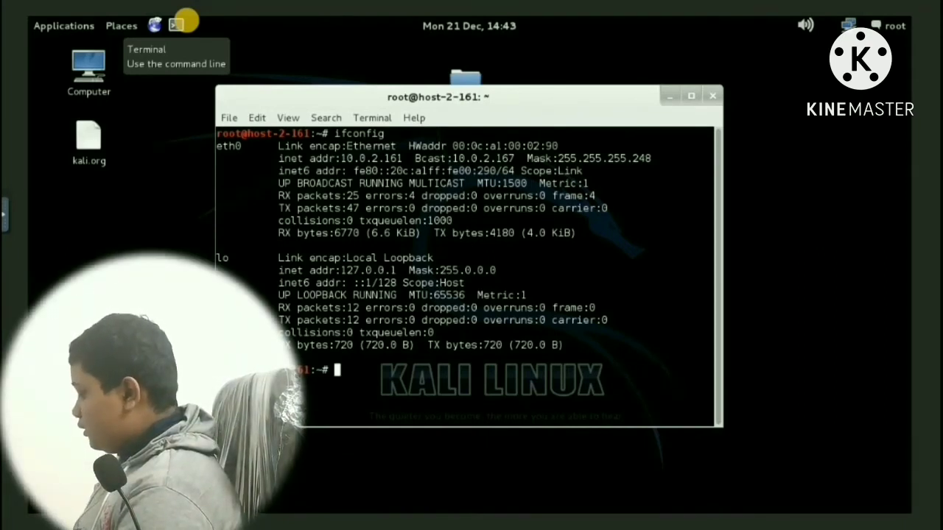
text(date)
key(Return)
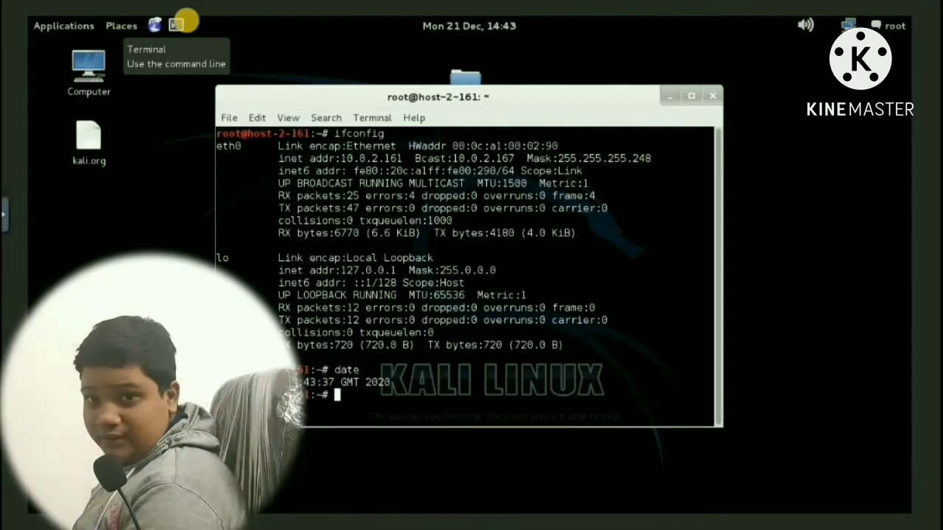
text(c)
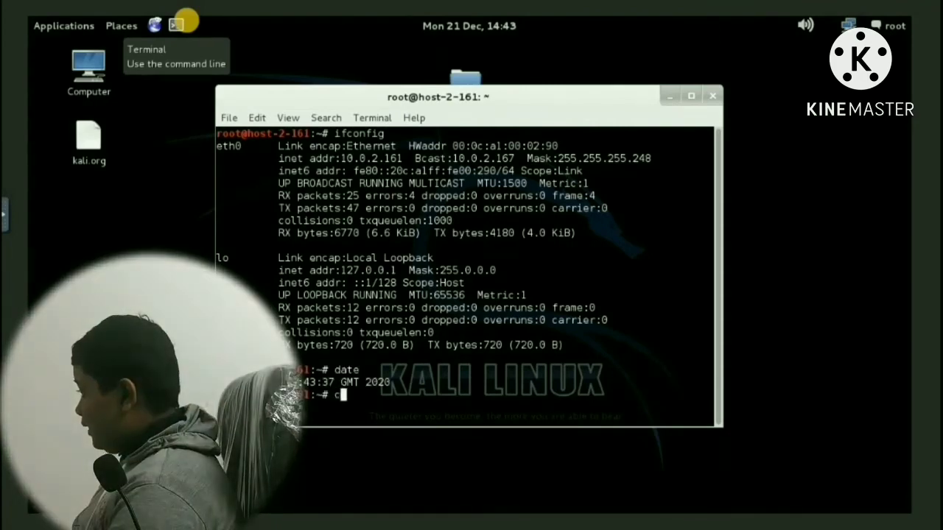
text(lear)
key(Return)
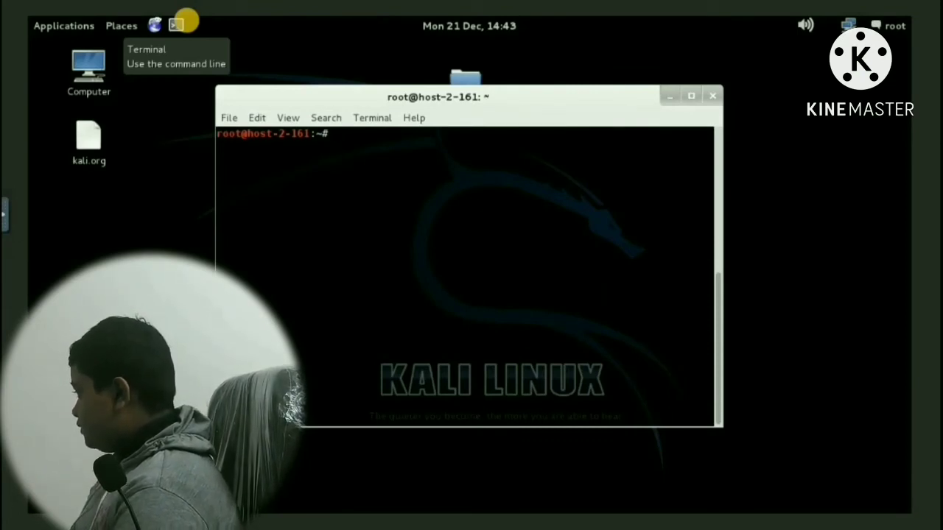
Step: Run ip addr to list lo and eth0 (10.0.2.161/29), then type wifite
text(ip addr)
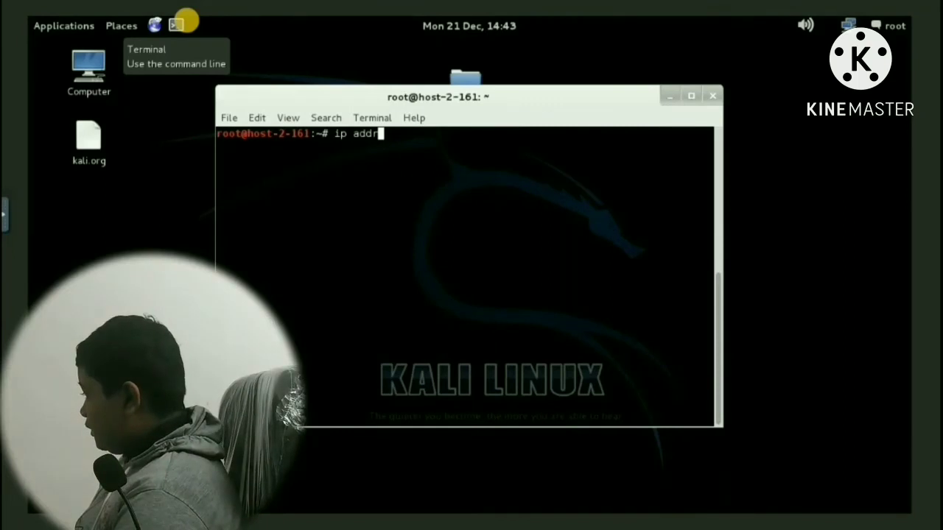
key(Return)
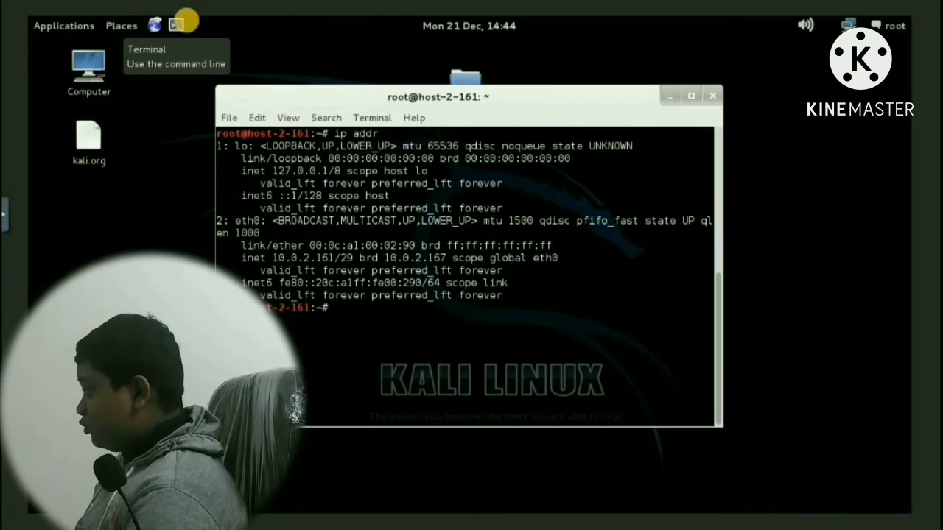
text(wifite)
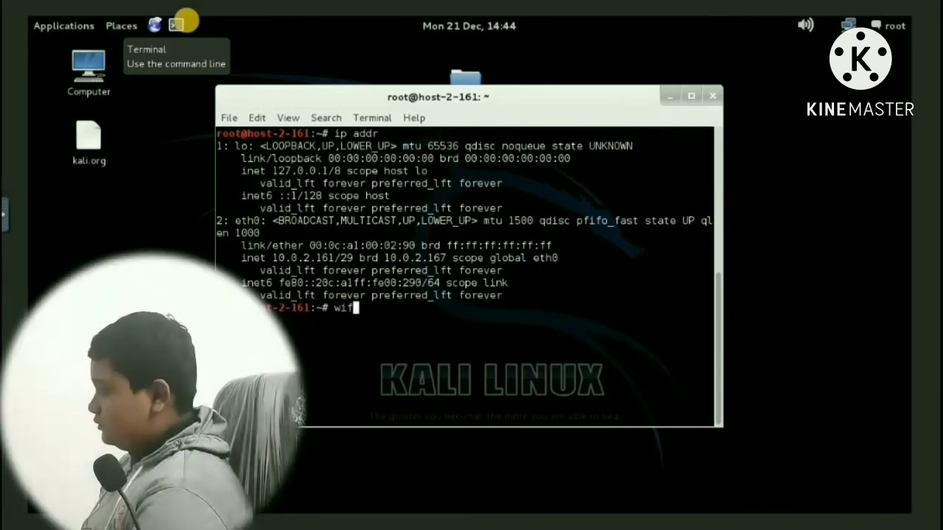
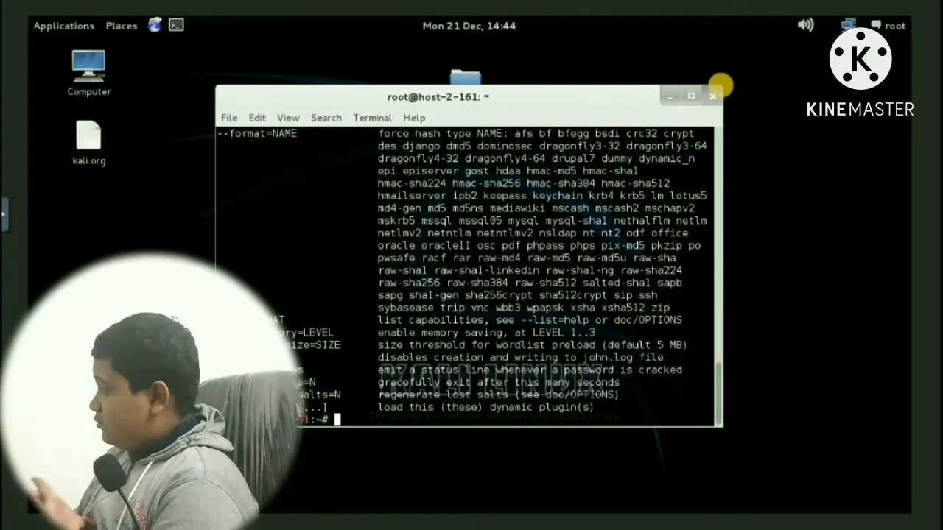
Step: Close the terminal showing john's help to reveal the kali linux, Hi and Untitled Folder desktop folders
click(714, 95)
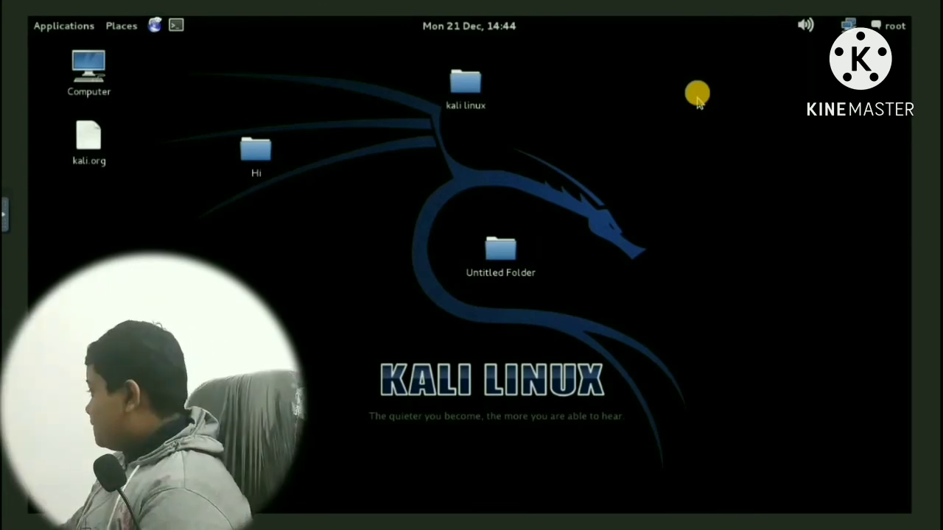
right_click(698, 100)
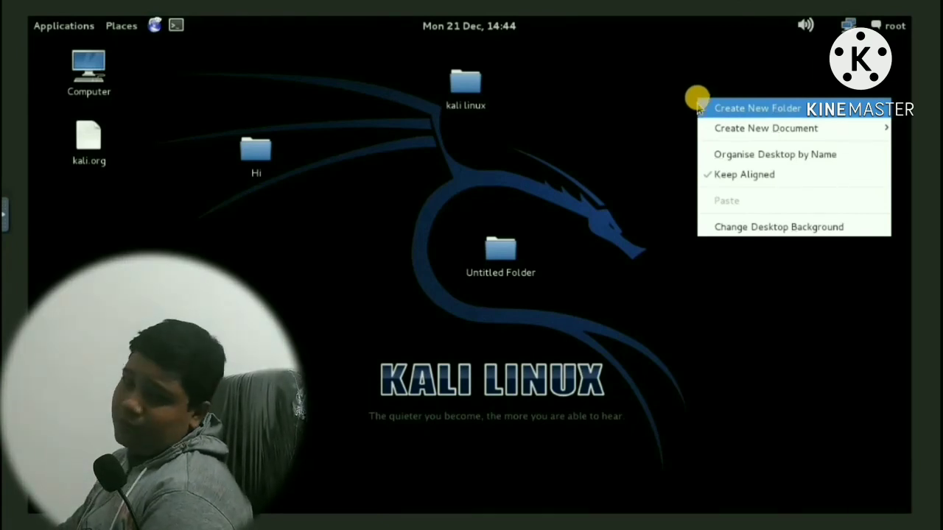
mouse_move(714, 130)
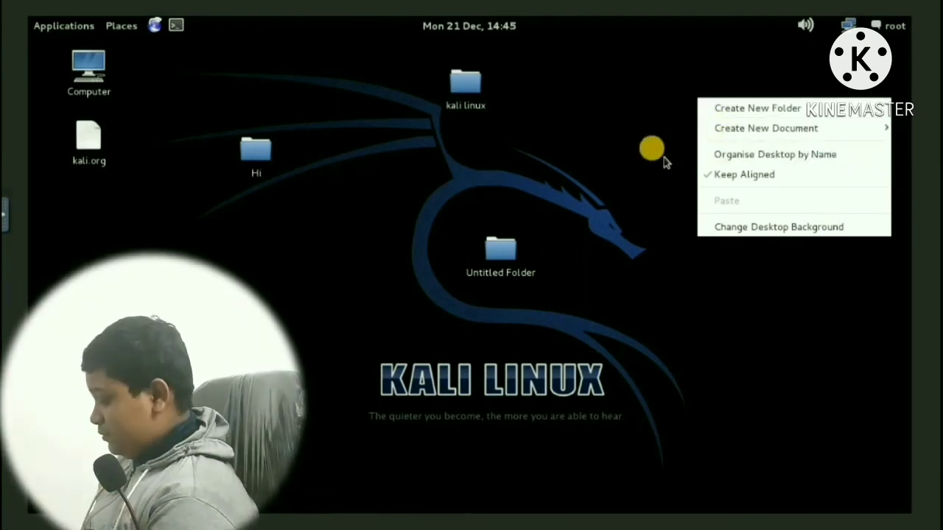
click(652, 163)
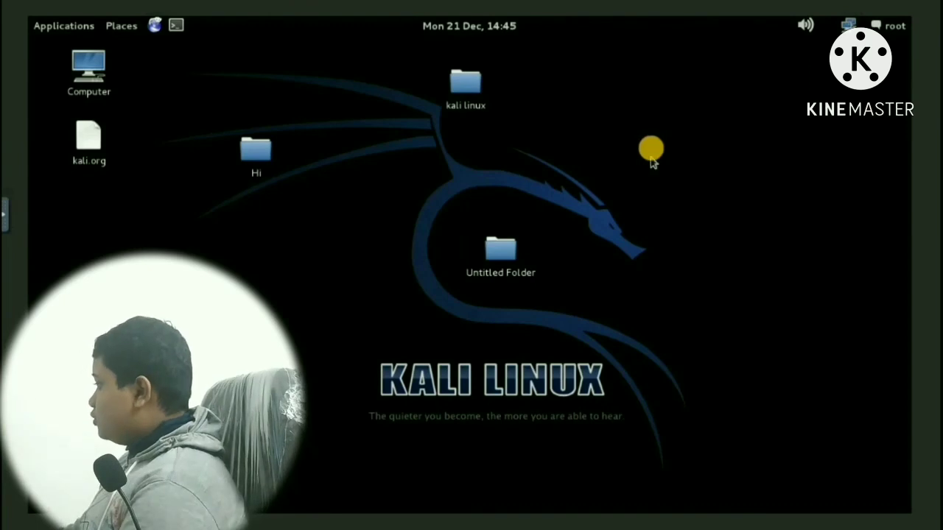